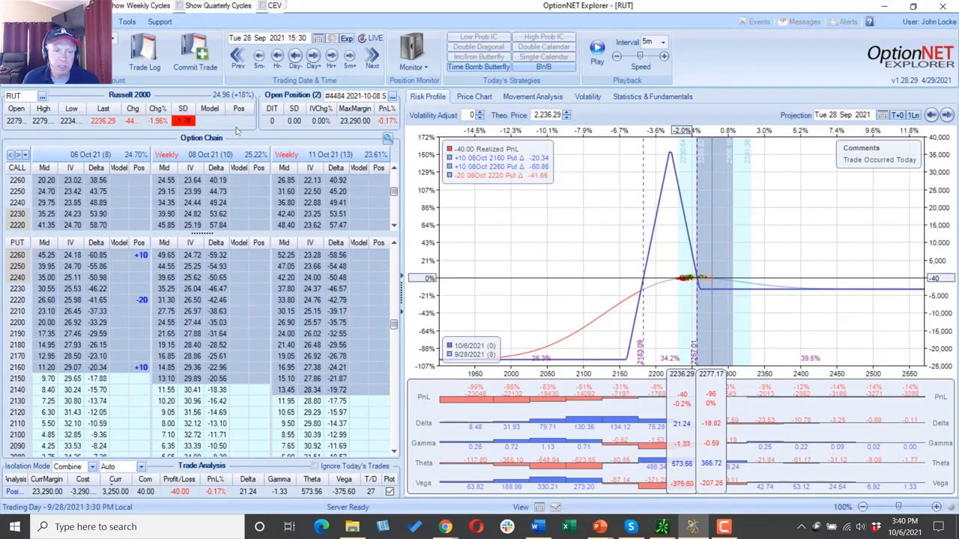
click(18, 155)
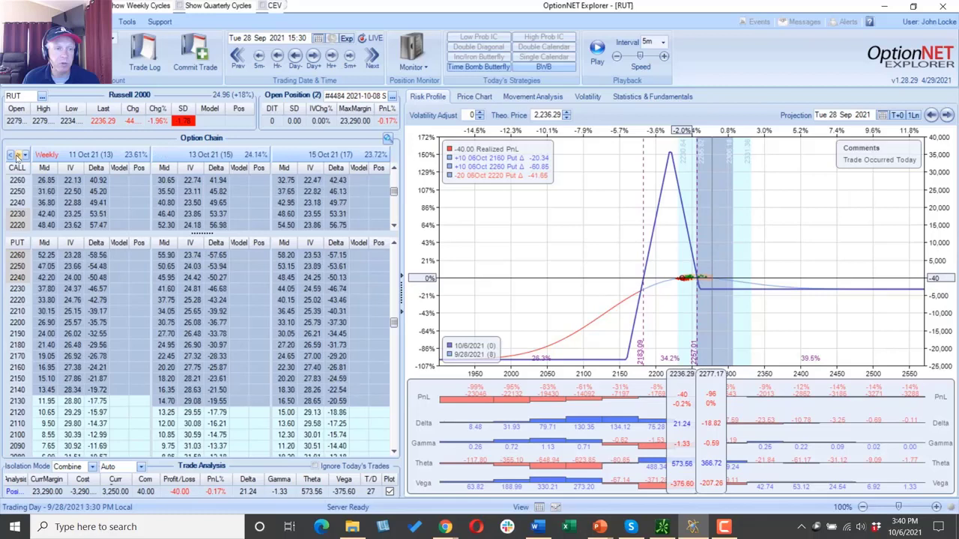
click(10, 155)
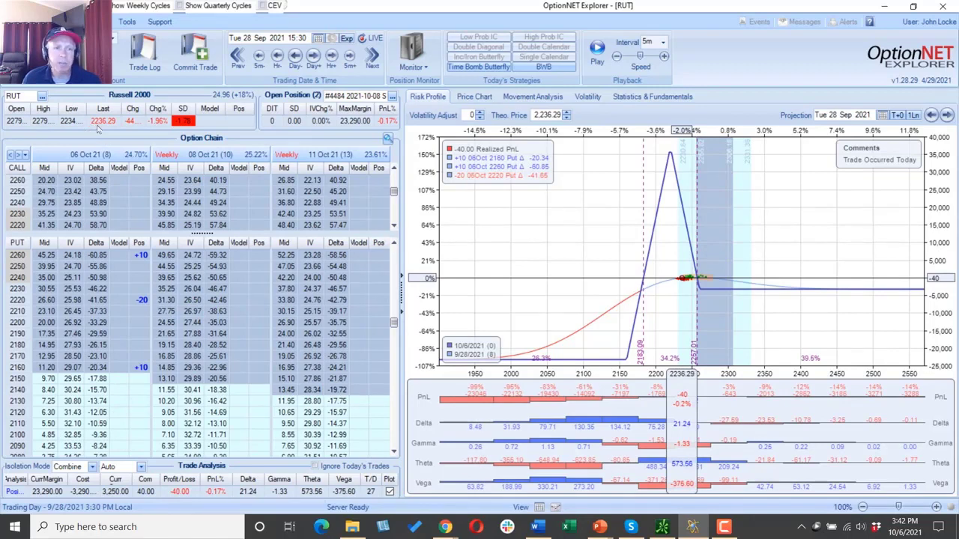
click(118, 300)
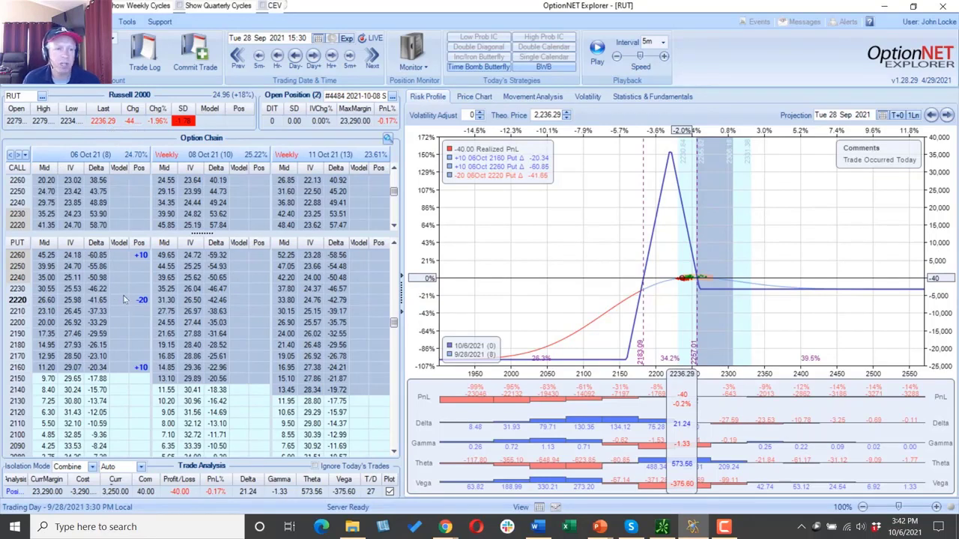
click(125, 300)
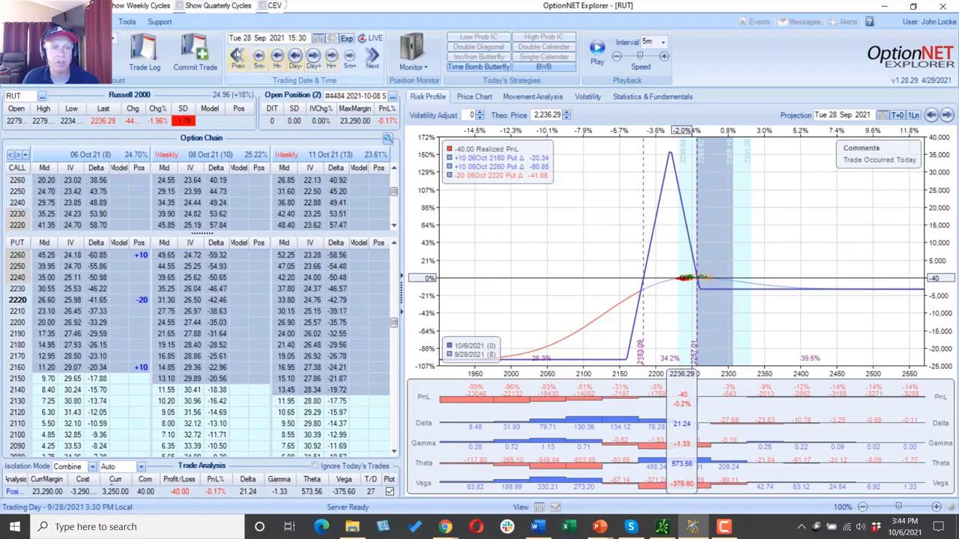
Advance the trading date day by day to Fri 01 Oct 2021, 15:30
click(313, 56)
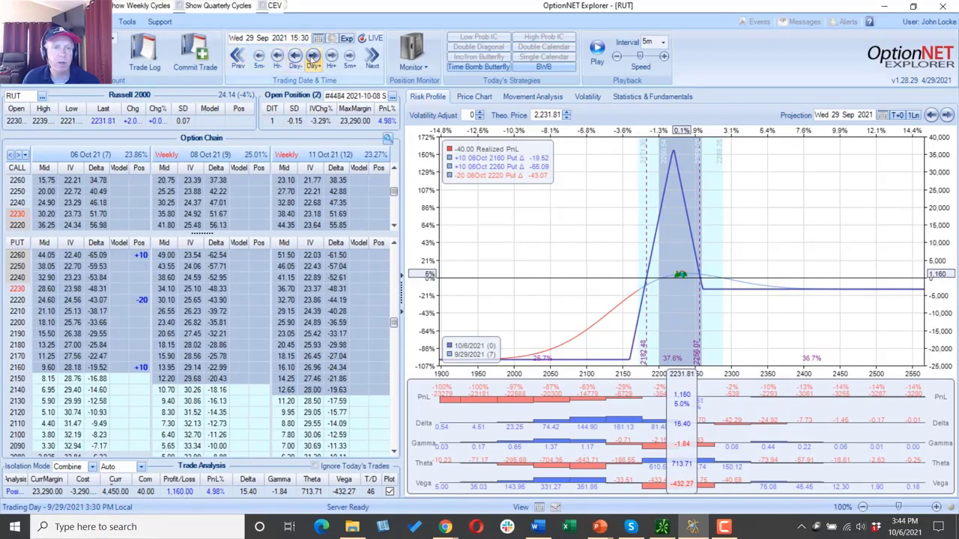
click(313, 57)
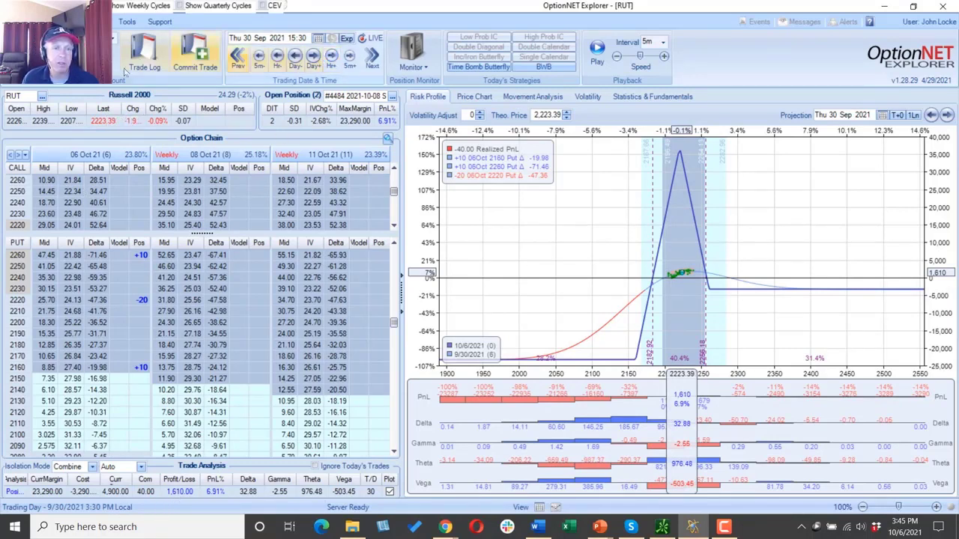
click(313, 56)
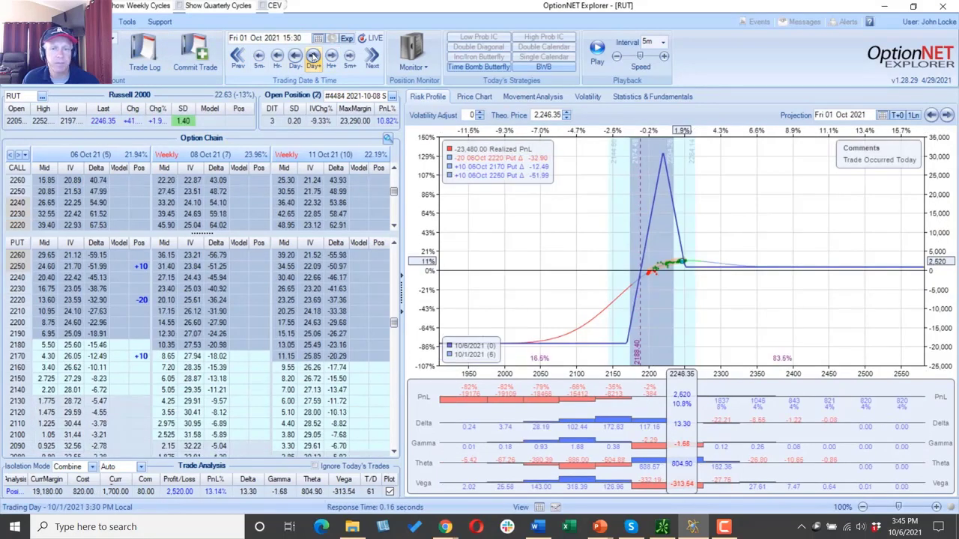
Ignore the day's trades and model rolling the 06 Oct put wings: -10 2260, +10 2250, -10 2160, +10 2170
click(316, 466)
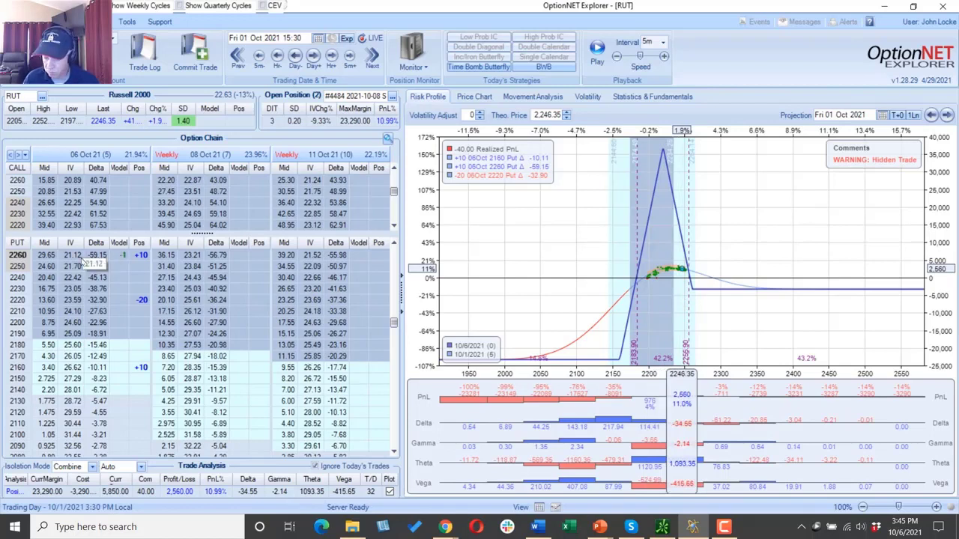
click(114, 266)
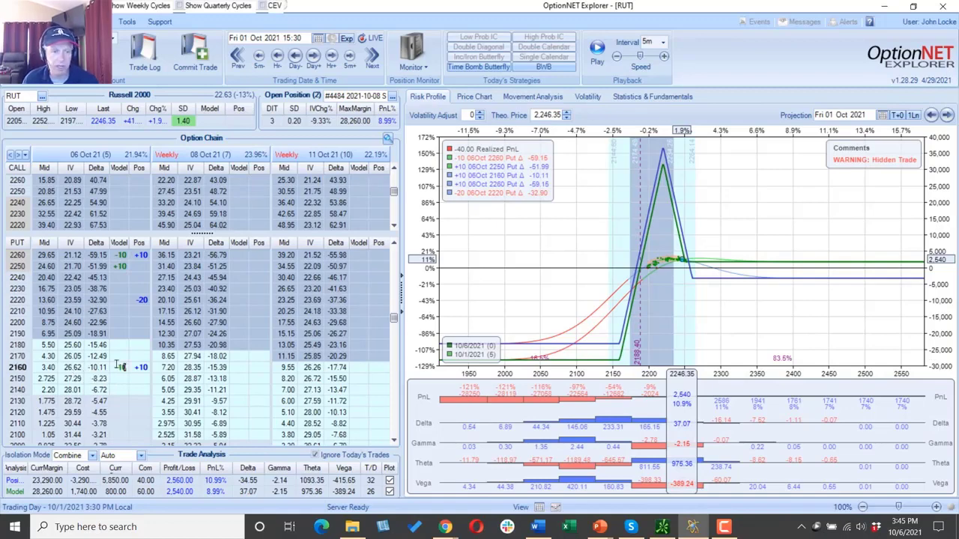
click(118, 366)
click(121, 357)
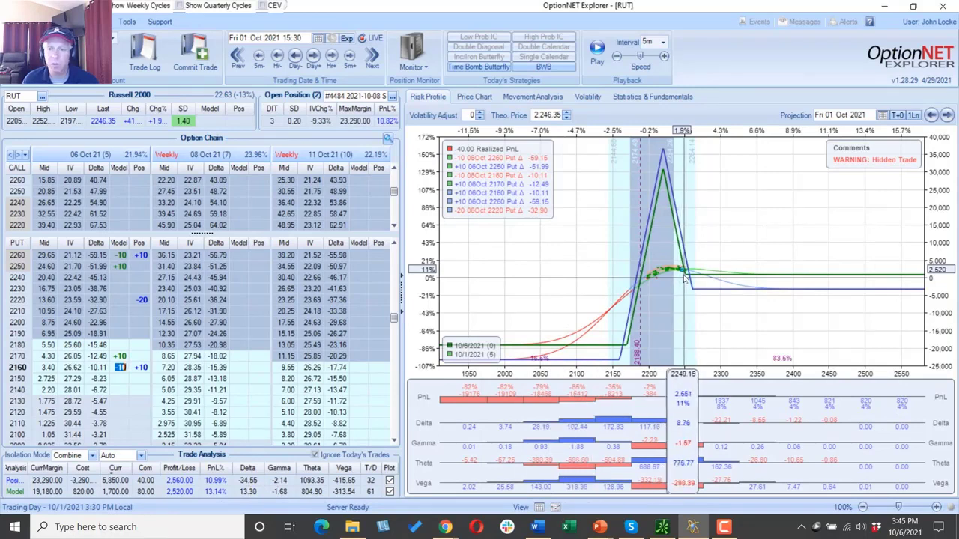
click(122, 299)
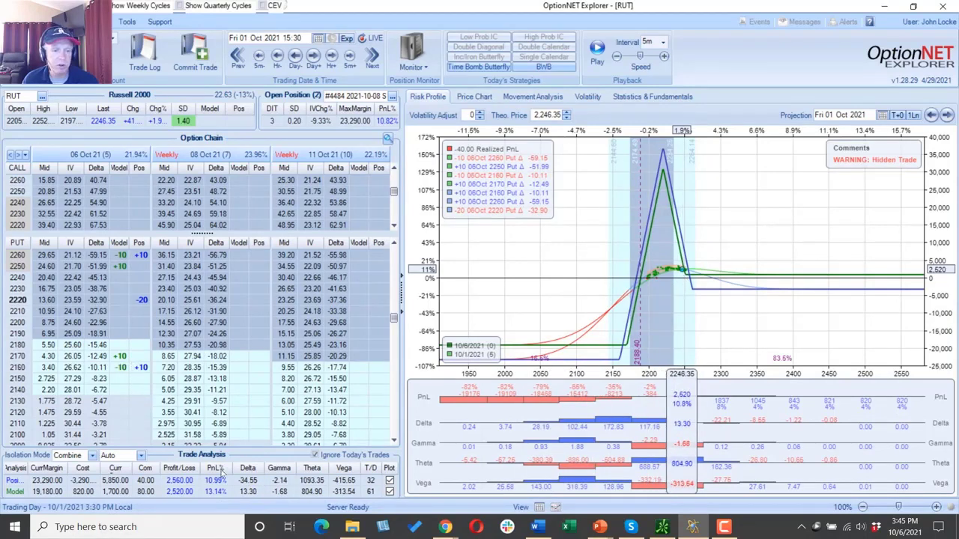
Include the day's trades again and clear all model trades
click(315, 455)
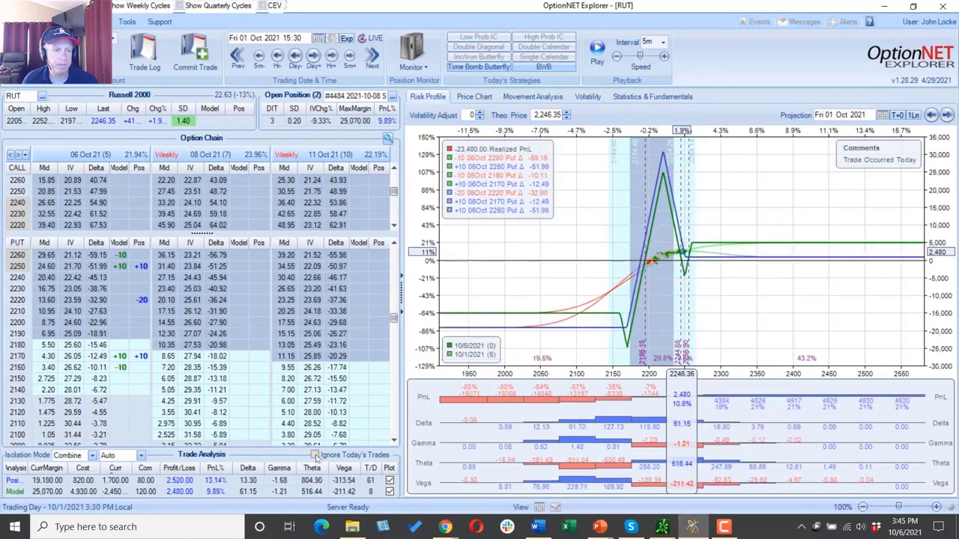
right_click(121, 245)
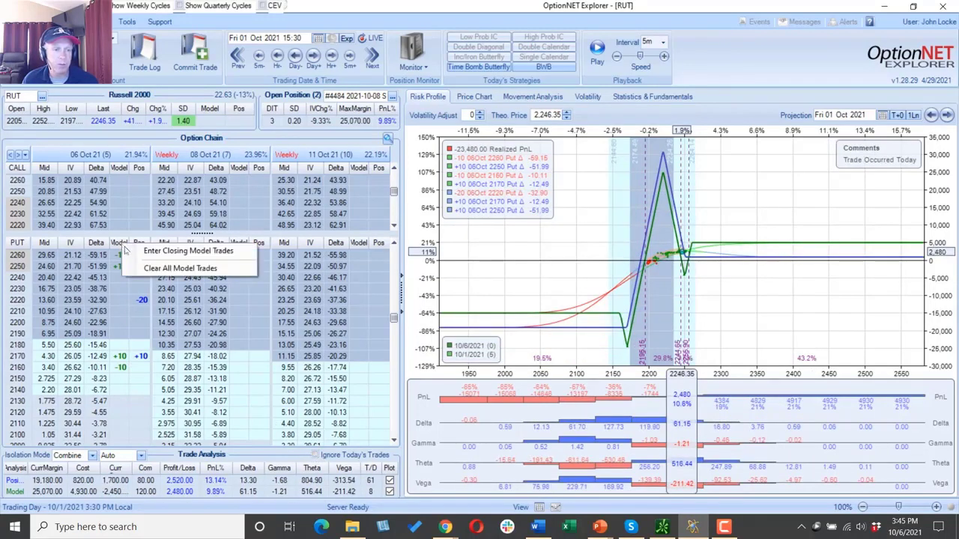
click(157, 268)
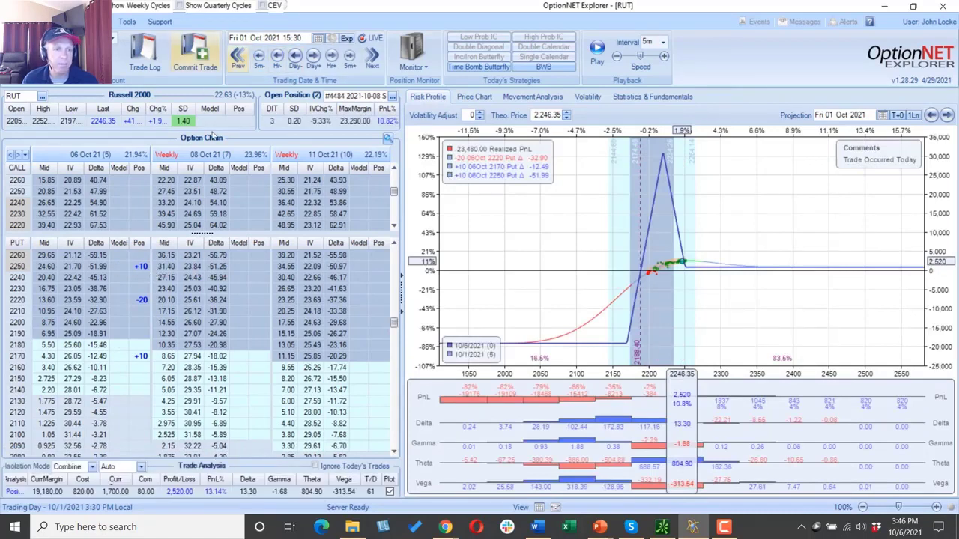
Advance the trading date to Mon 04 Oct 2021 and ignore that day's trades
click(314, 57)
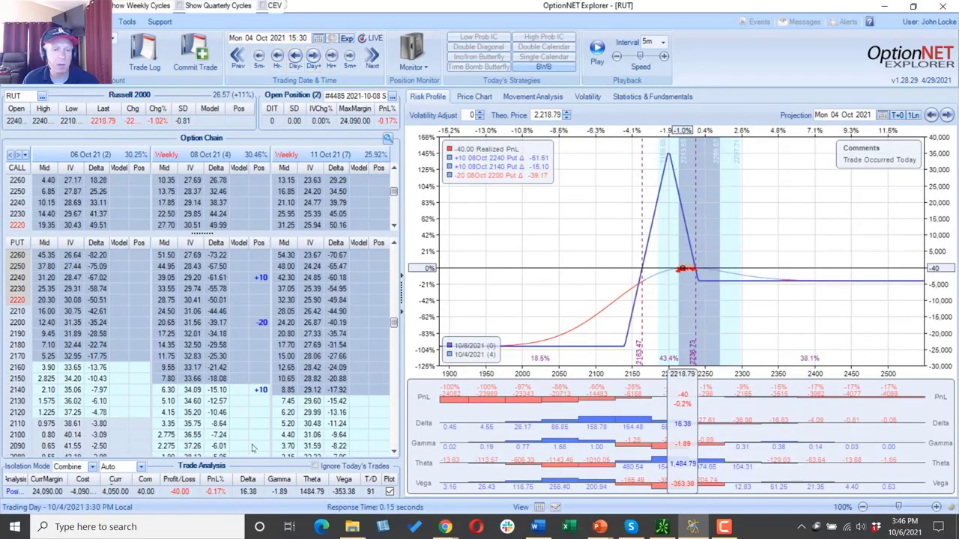
click(315, 466)
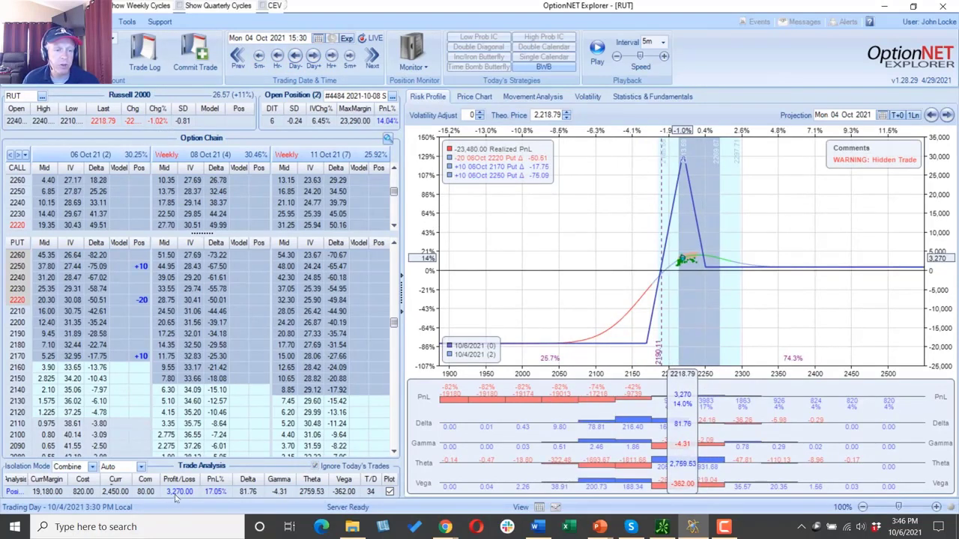
Enter closing model trades for the open 06 Oct put butterfly
click(119, 303)
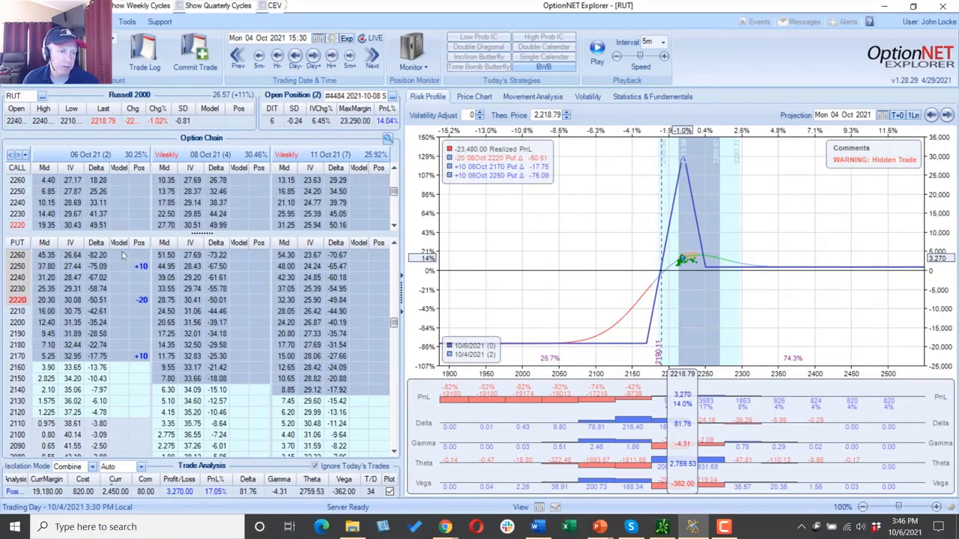
click(124, 256)
click(122, 267)
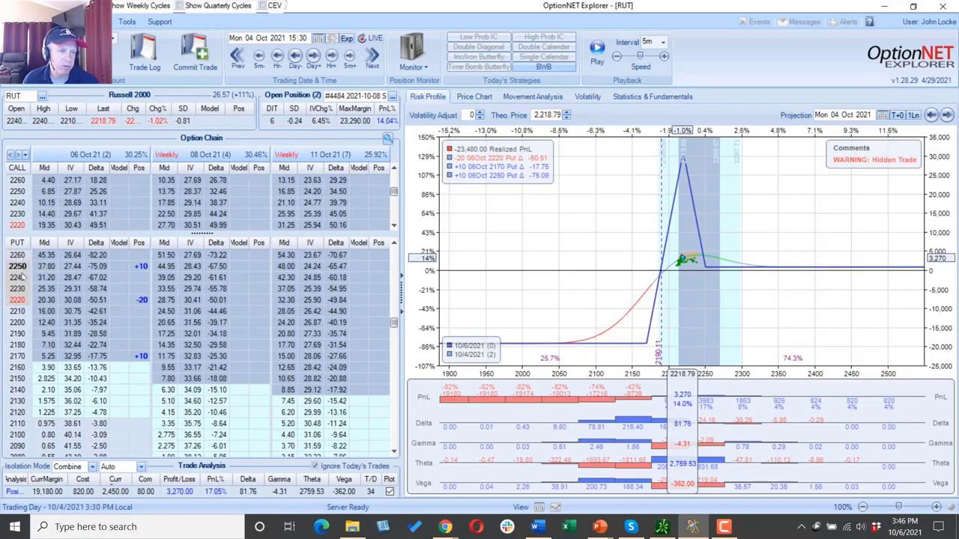
click(112, 291)
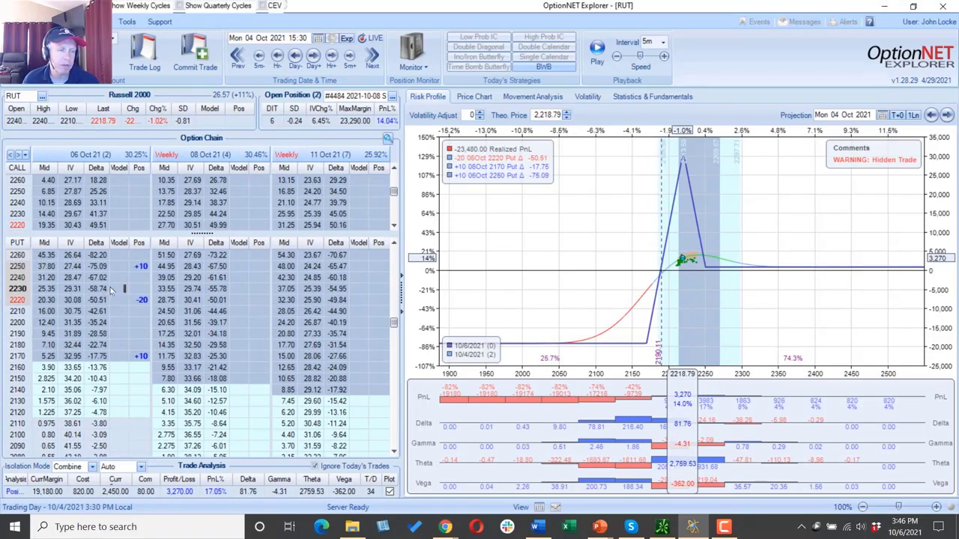
right_click(122, 240)
click(139, 248)
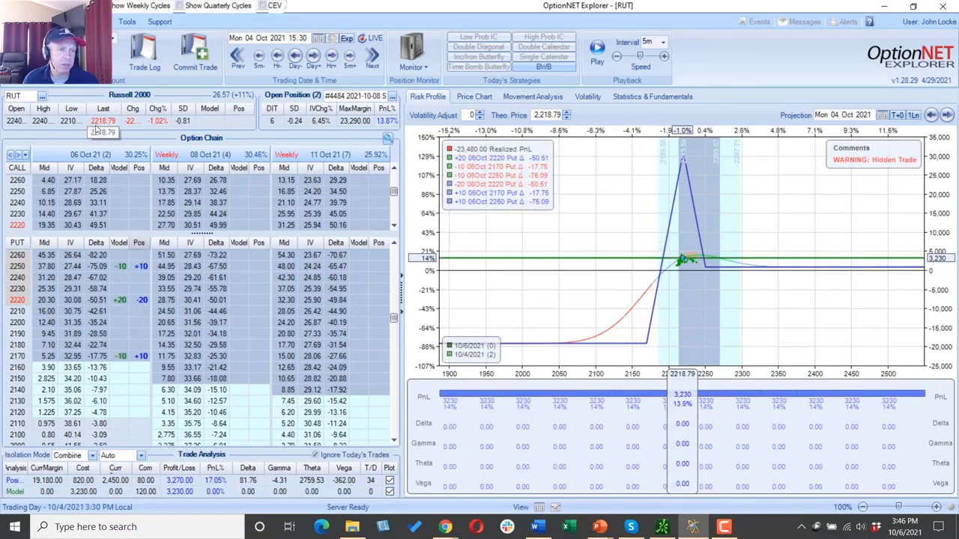
Model a replacement 06 Oct put butterfly: -20 at 2200, +10 at 2240 and +10 at 2140
click(120, 323)
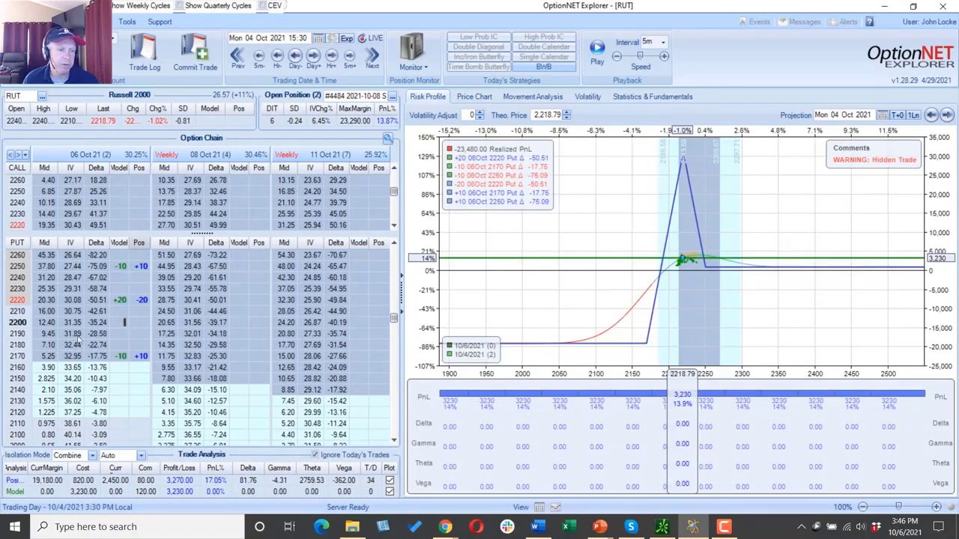
click(125, 278)
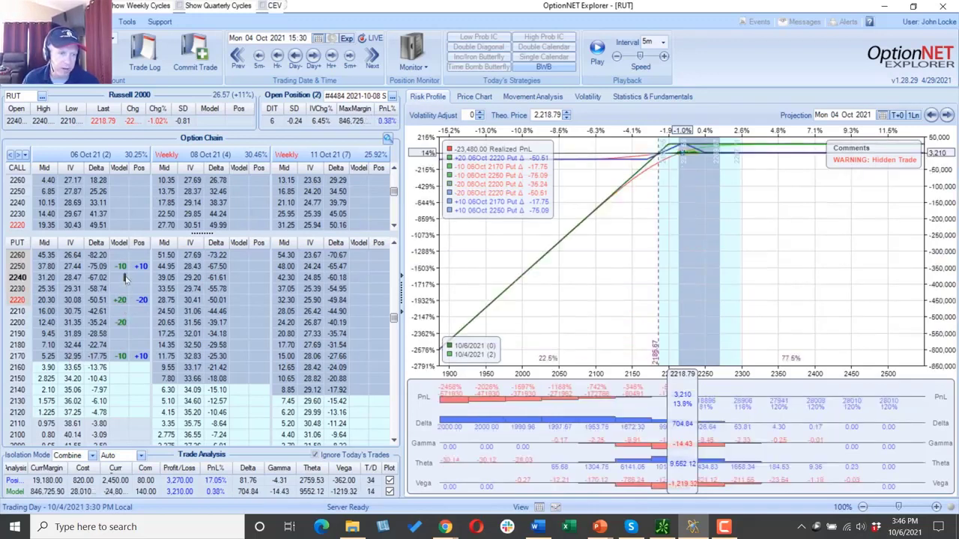
click(123, 345)
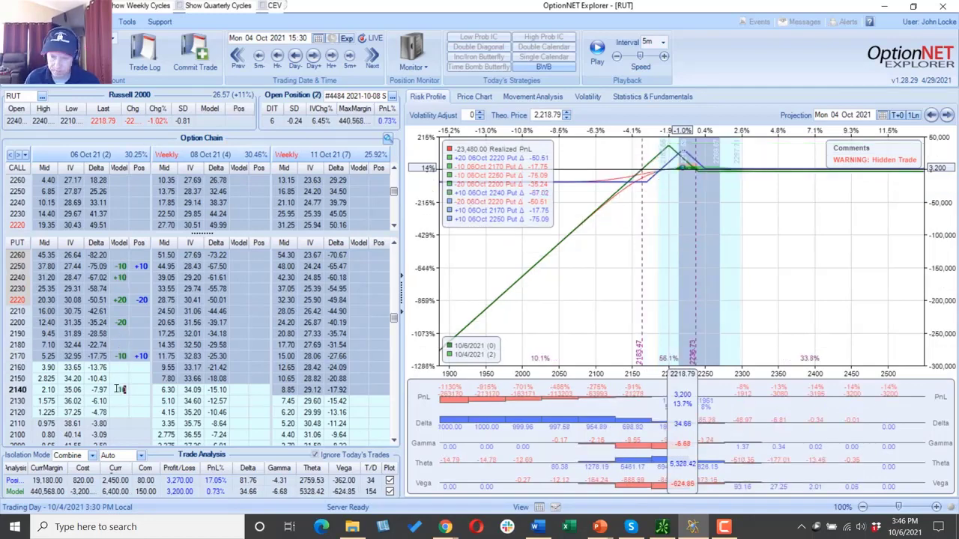
click(119, 389)
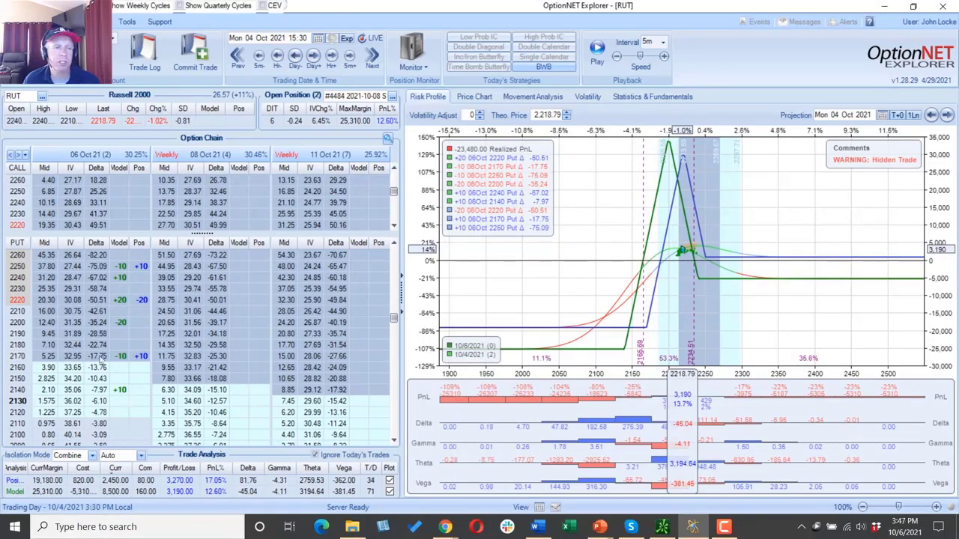
Clear all model trades and enter closing model trades for the open butterfly on its own
right_click(117, 247)
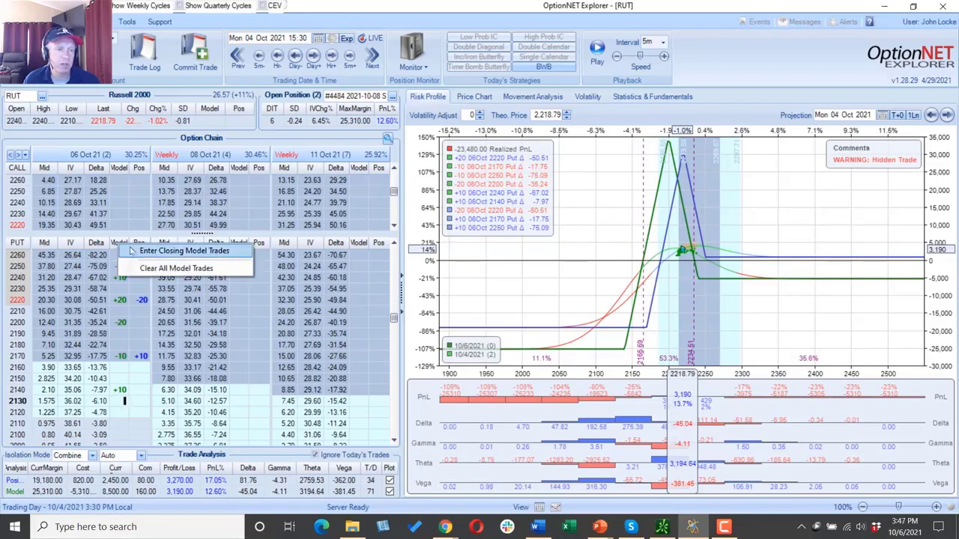
click(137, 252)
click(575, 305)
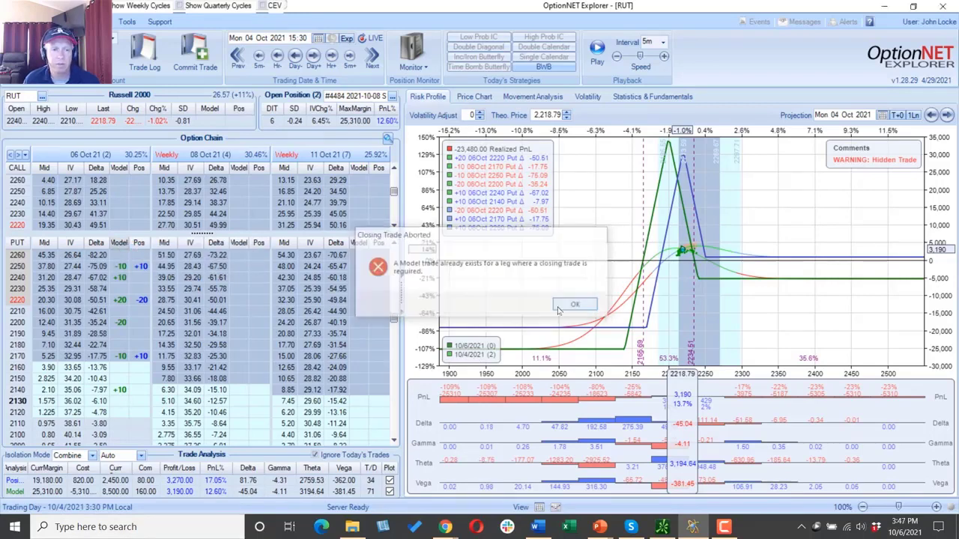
right_click(118, 245)
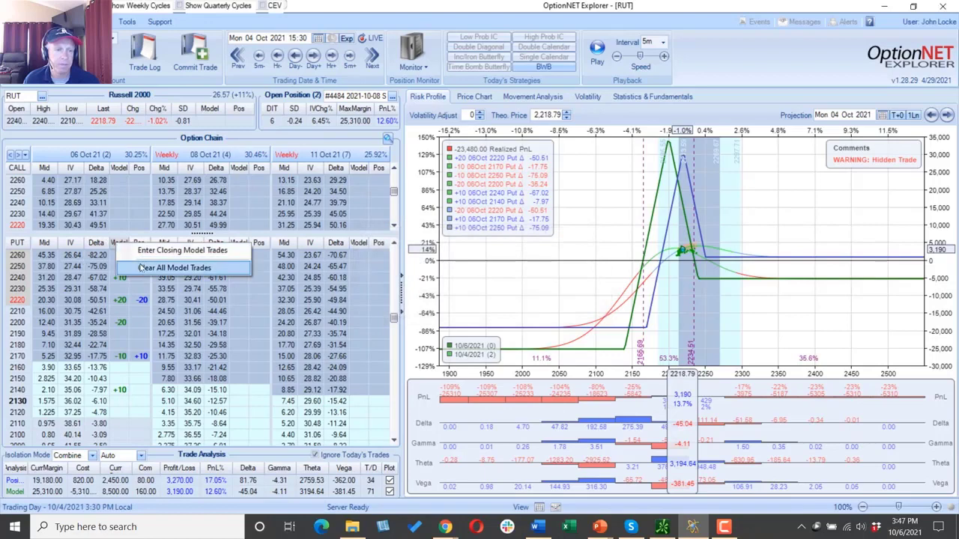
click(138, 267)
right_click(115, 247)
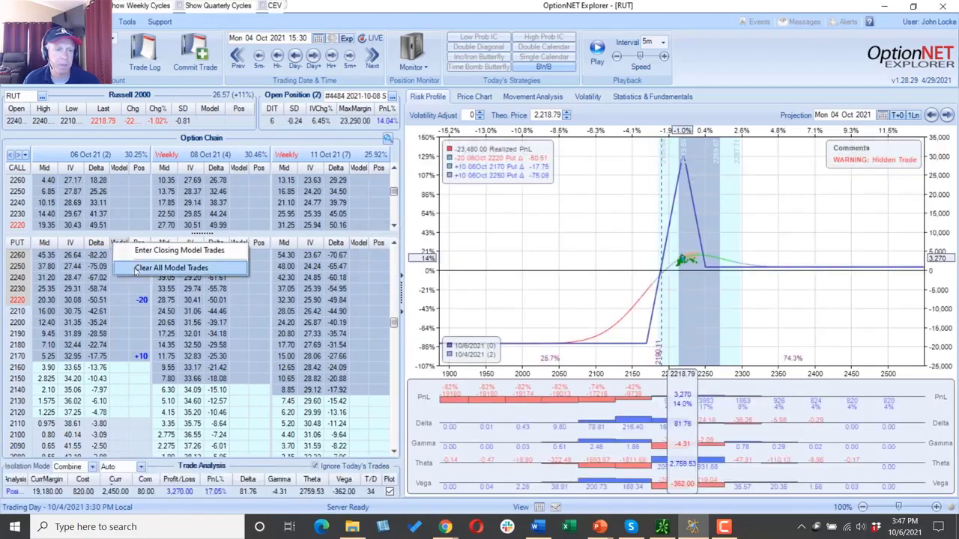
click(139, 251)
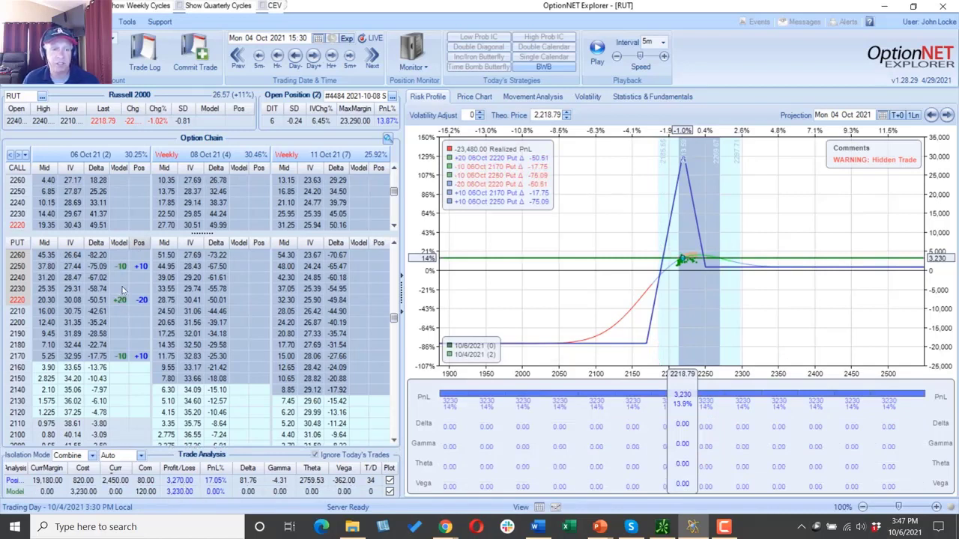
Clear the closing model trades and include the 04 Oct trades in the analysis again
right_click(117, 247)
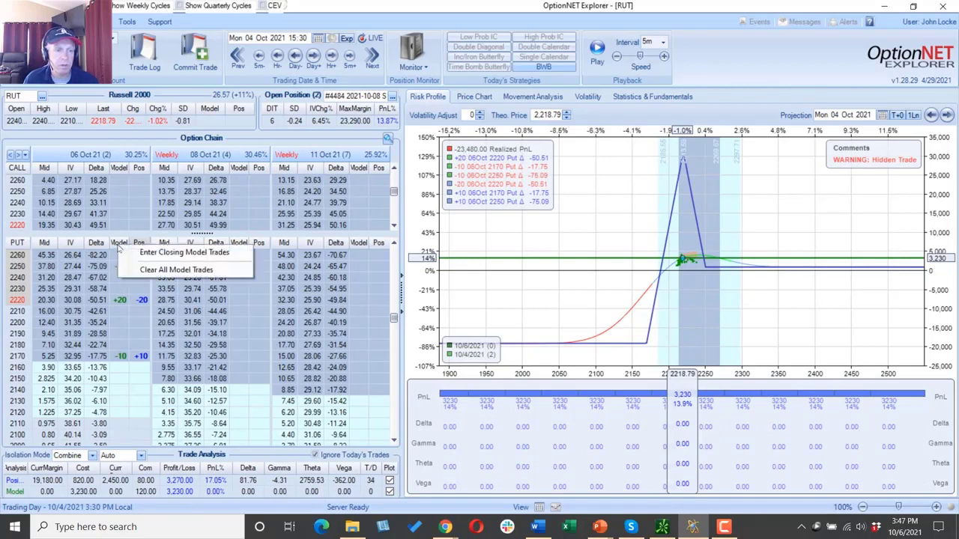
click(176, 269)
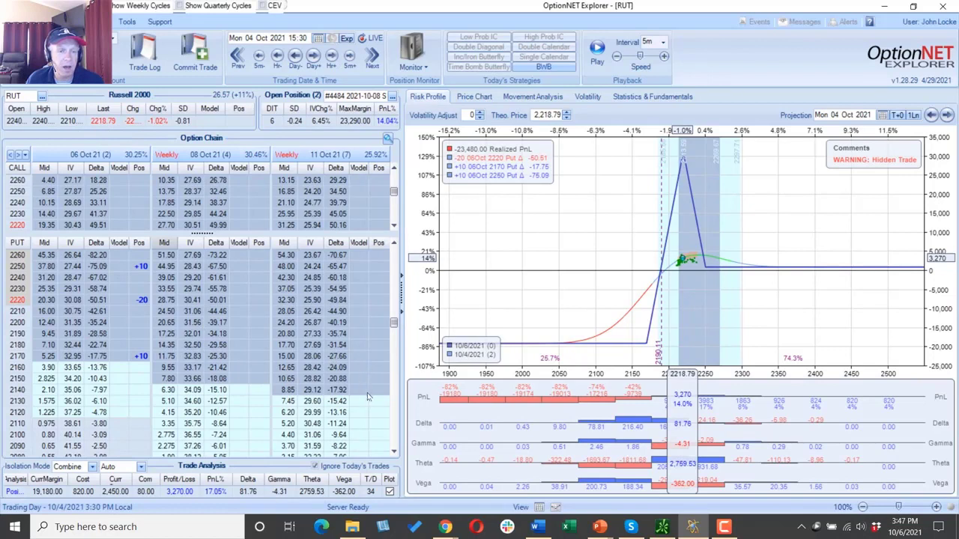
click(314, 468)
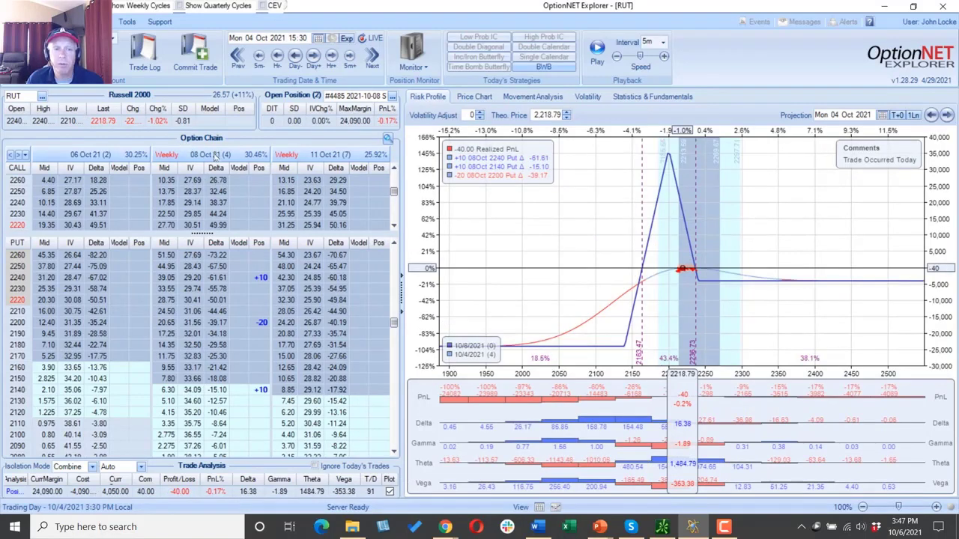
Advance the trading date to Tue 05 Oct 2021, 15:30
click(247, 390)
click(237, 323)
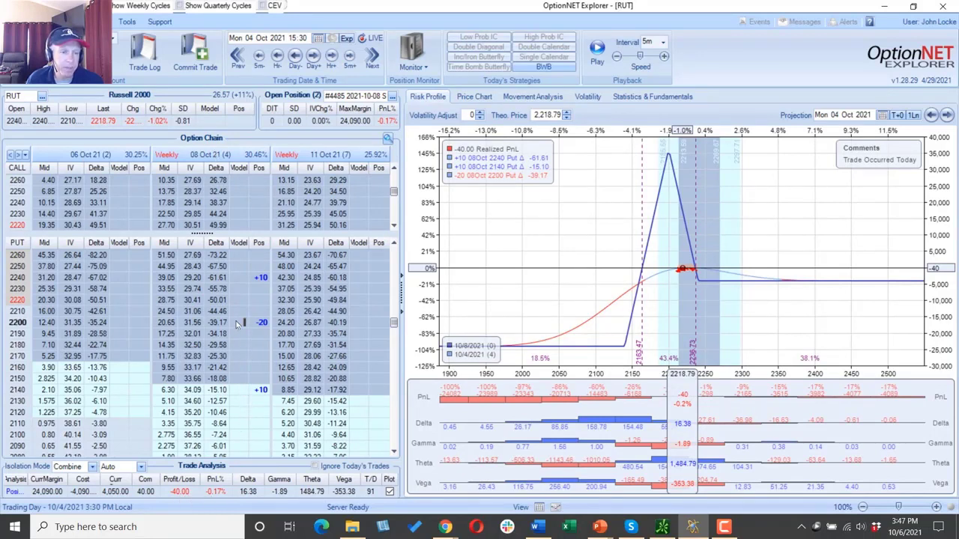
click(239, 281)
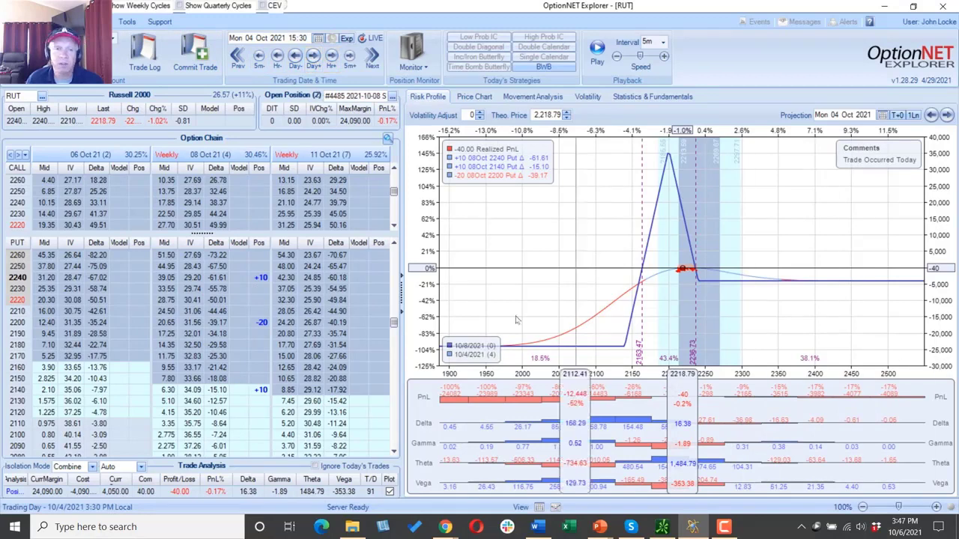
click(313, 59)
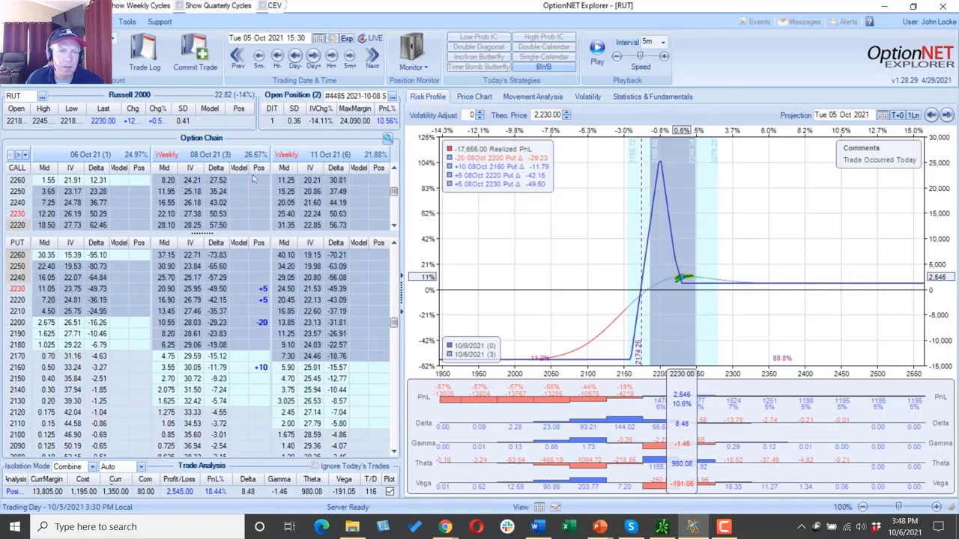
Advance the trading date to Wed 06 Oct 2021 and enter closing model trades for the open butterfly
click(314, 59)
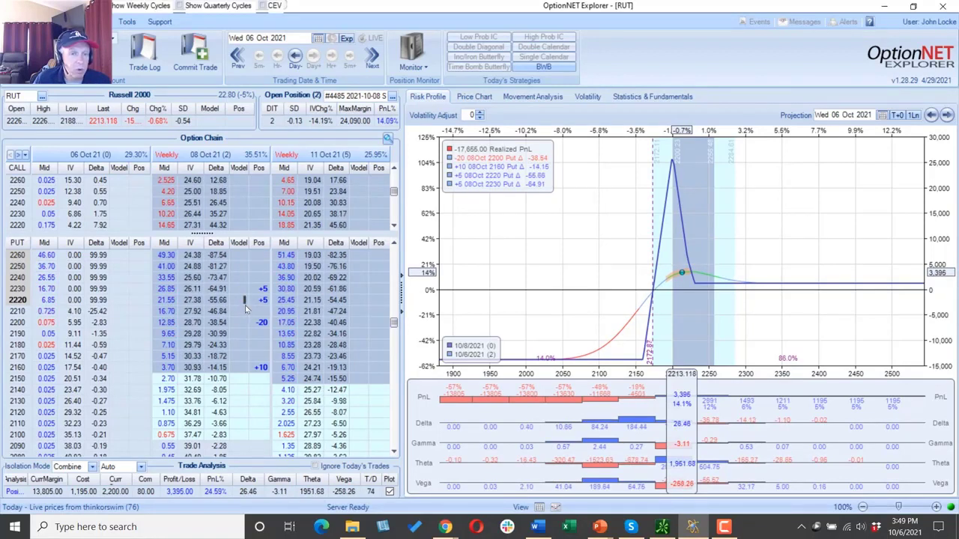
right_click(240, 245)
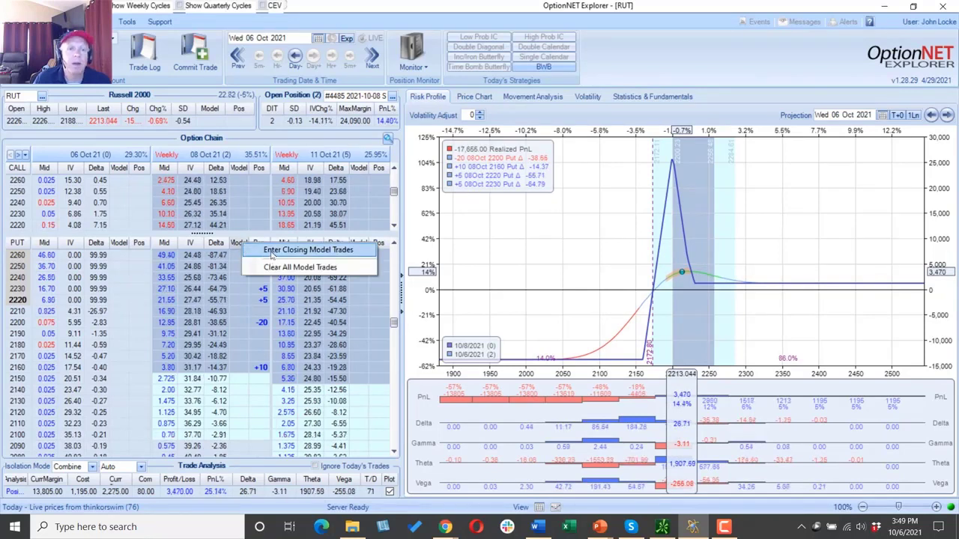
click(272, 255)
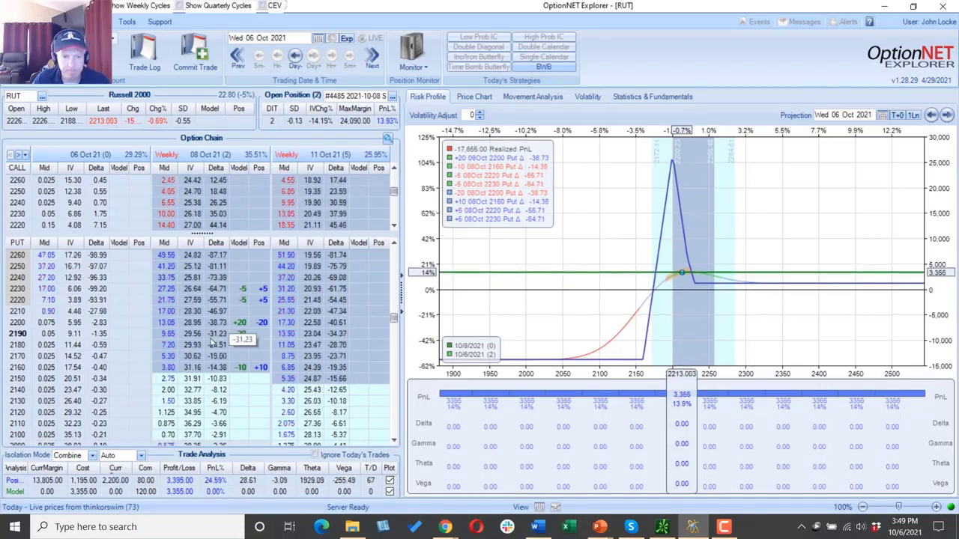
Model a replacement 08 Oct put butterfly: -20 at 2190, +10 at 2130 and +5 at 2230
text(-20)
key(Return)
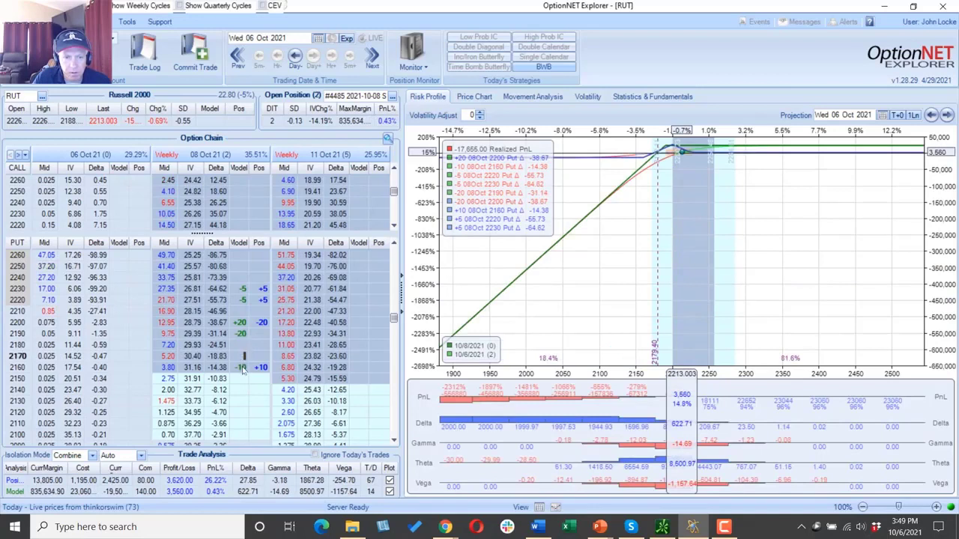
click(241, 368)
click(242, 401)
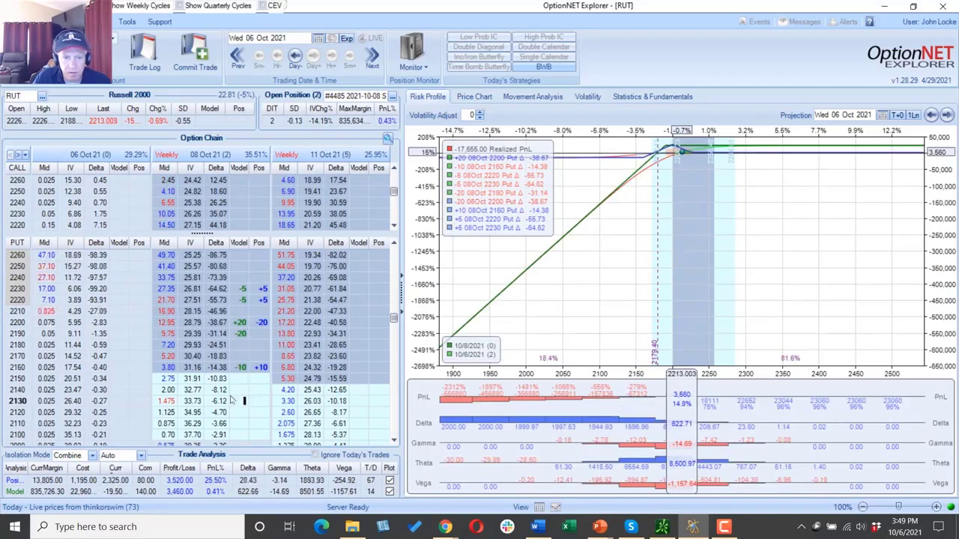
text(1)
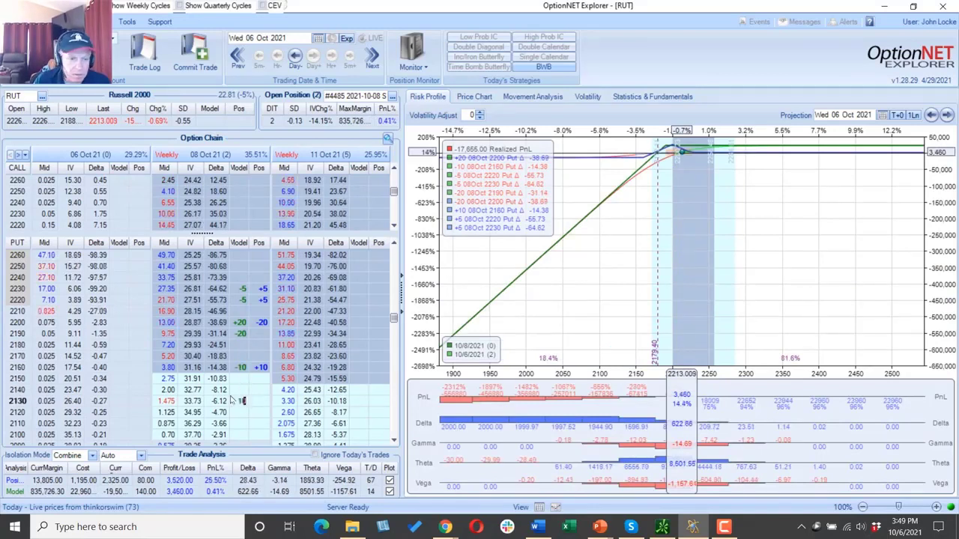
text(0)
key(Return)
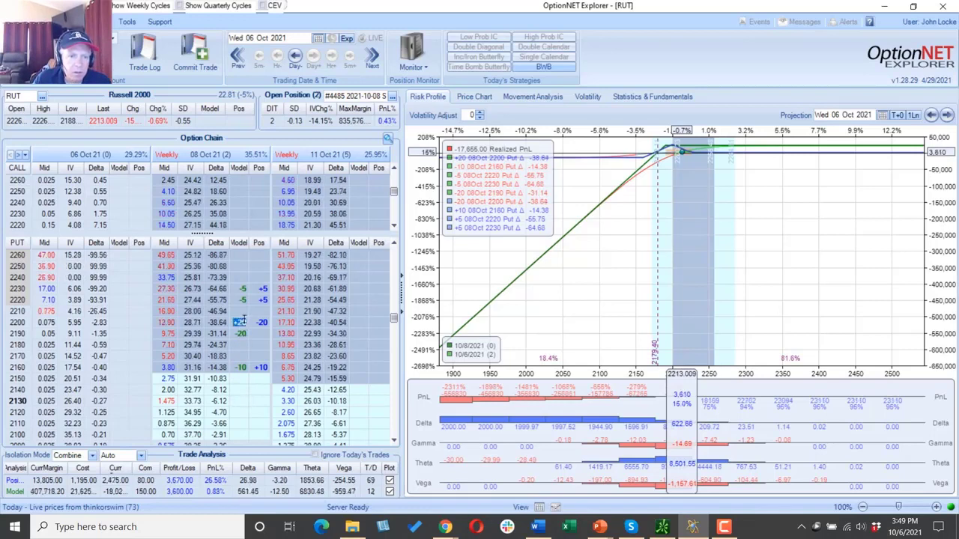
click(241, 300)
click(242, 289)
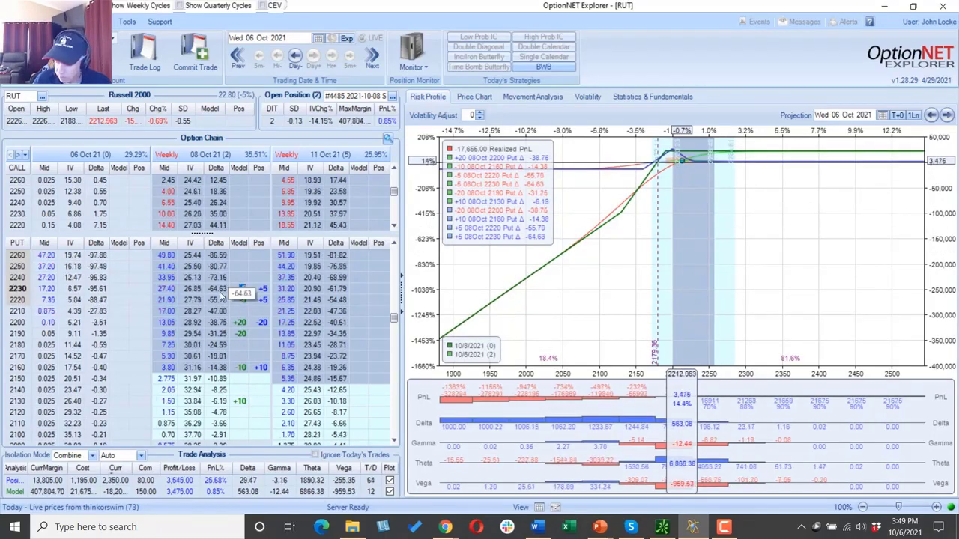
text(5)
key(Return)
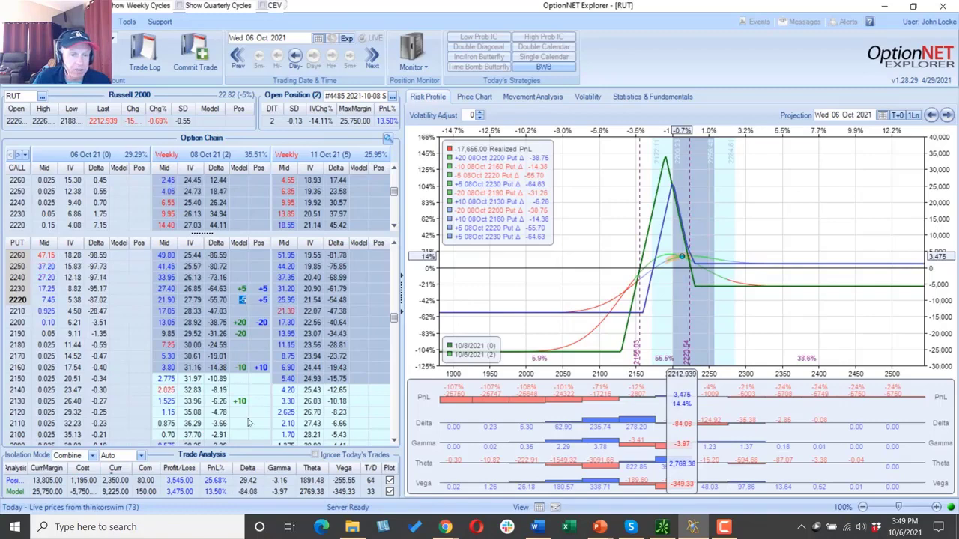
Clear all model trades and shift the option chain forward by one expiration so it starts at 08 Oct 2021
right_click(238, 244)
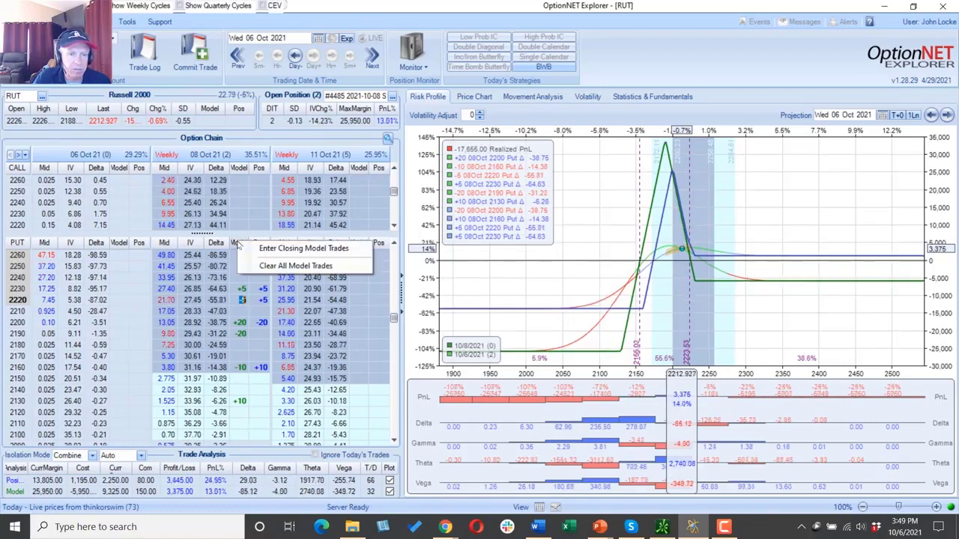
click(264, 266)
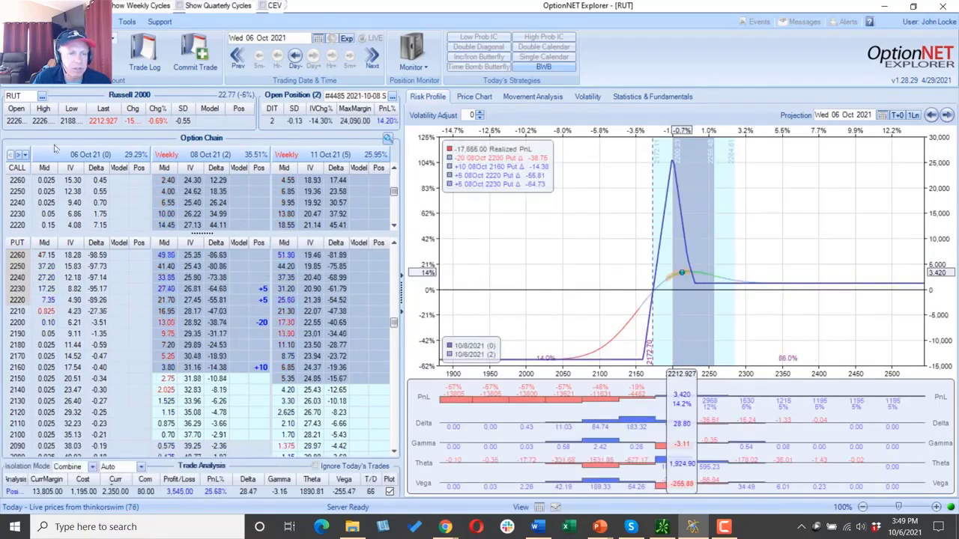
click(18, 155)
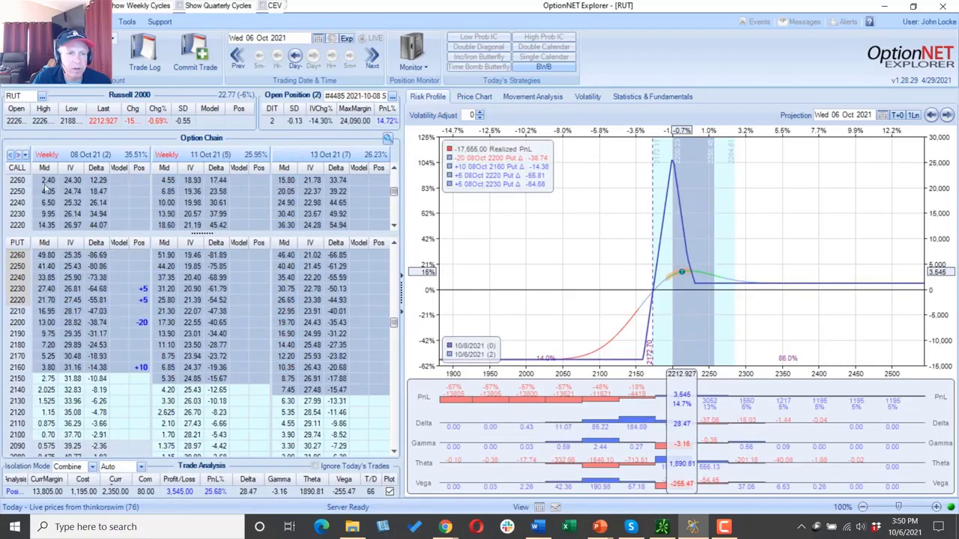